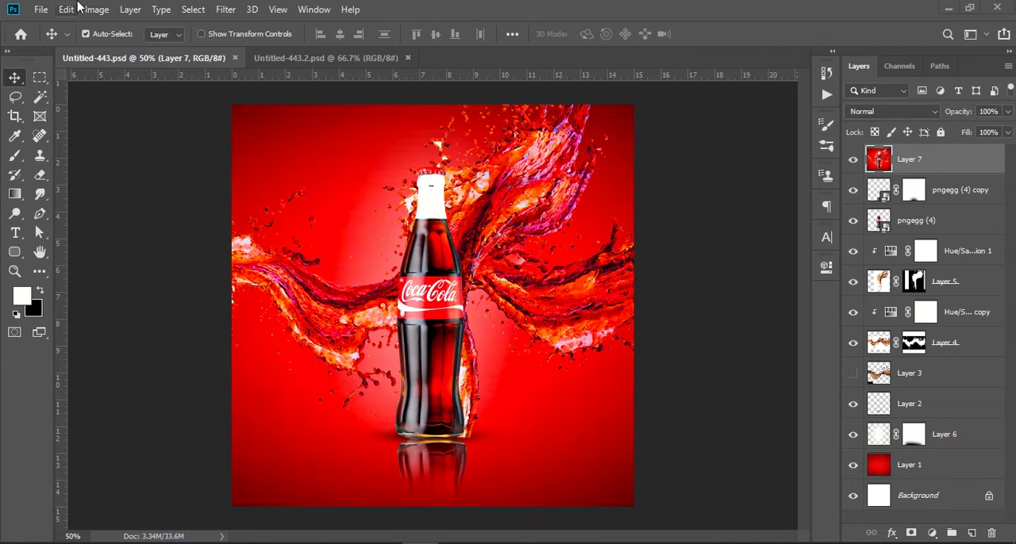
Create a new 1080 x 1080 px document at 72 pixels/inch in RGB Color with white background contents
click(41, 11)
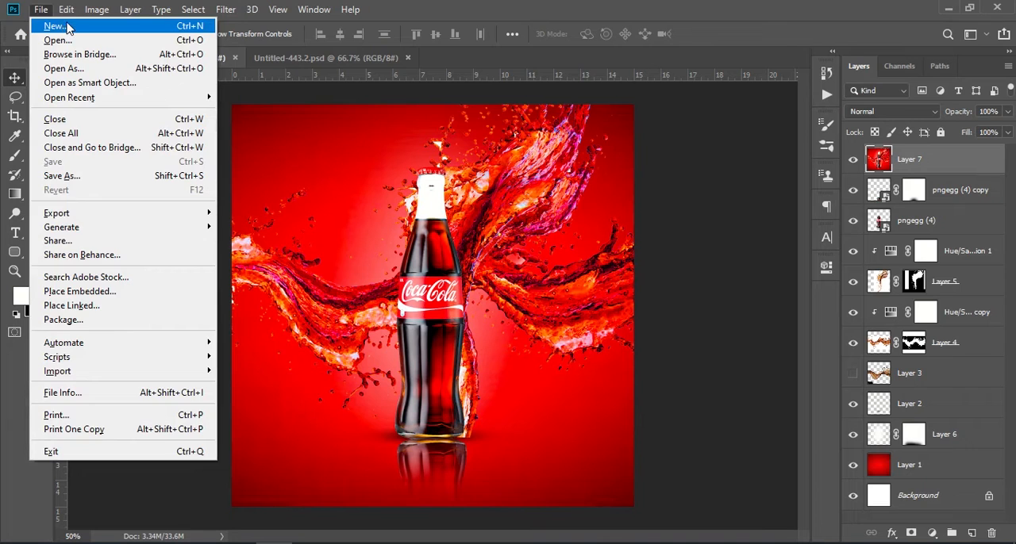
click(67, 27)
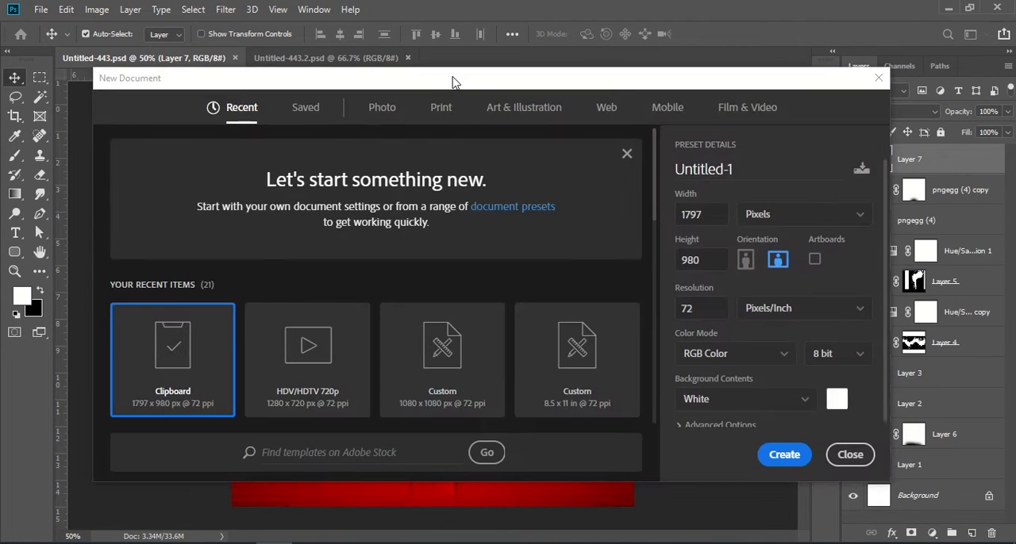
click(458, 349)
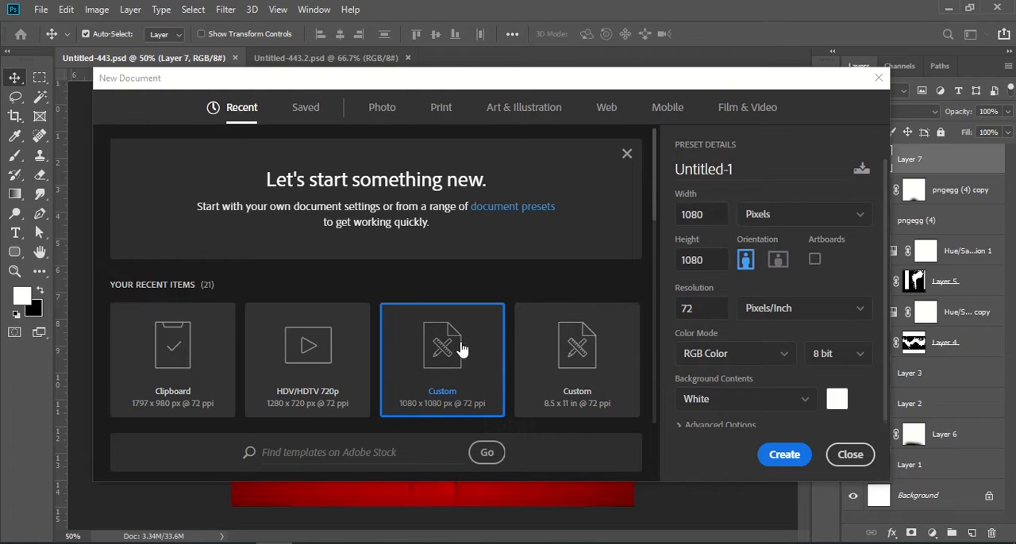
click(784, 454)
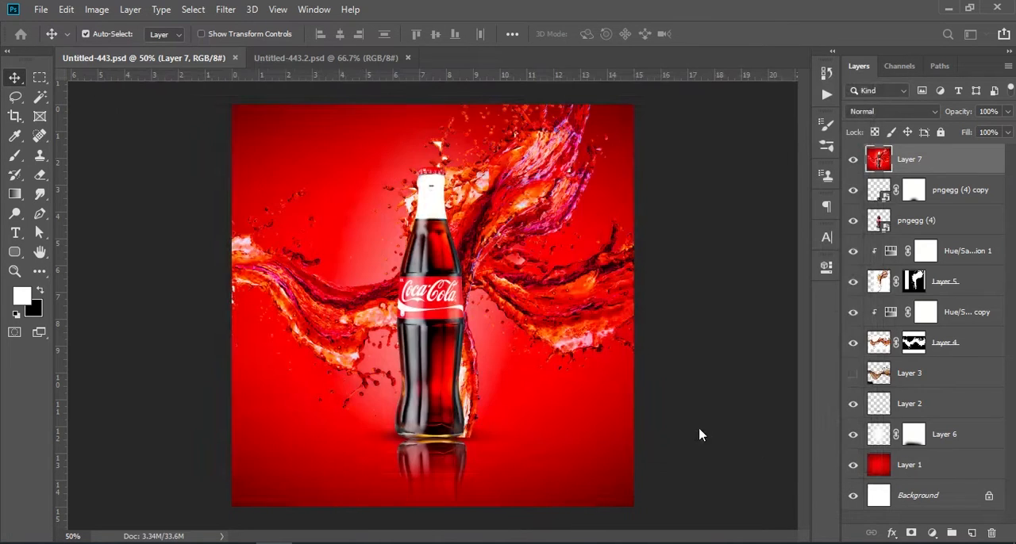
Copy the red background Layer 1 and the pngegg (4) bottle layer from Untitled-443.psd into the centre of the new document
click(188, 58)
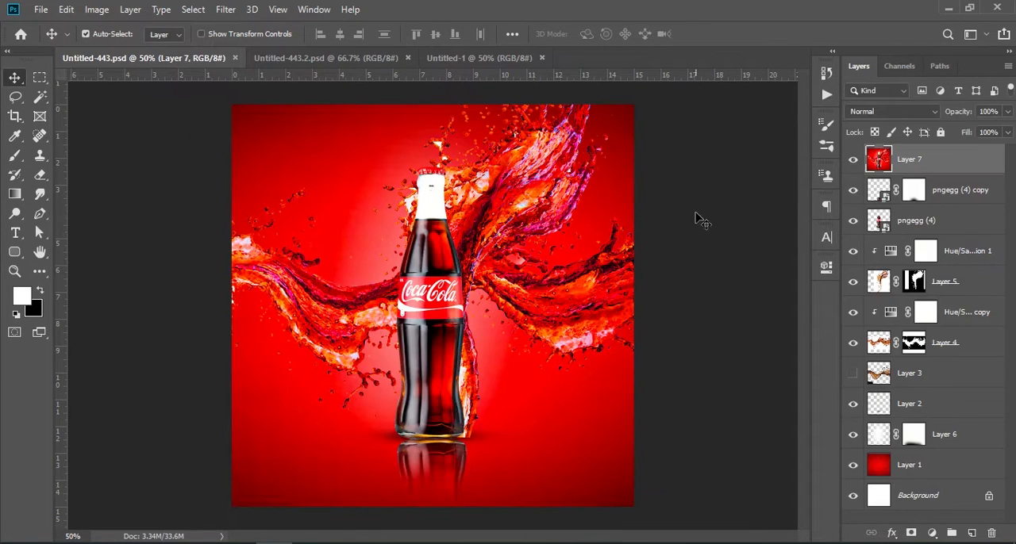
drag(930, 463, 439, 272)
click(143, 59)
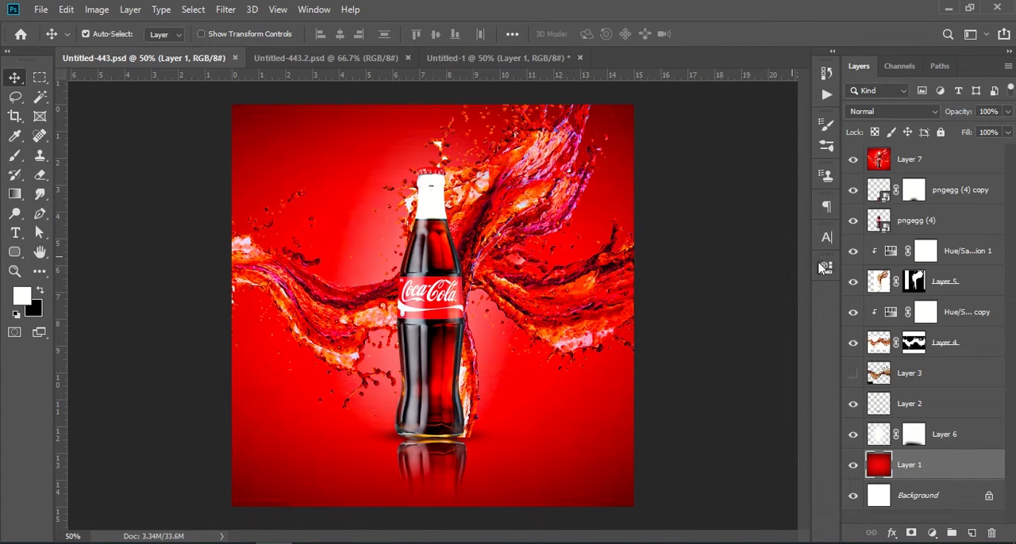
drag(938, 224, 418, 284)
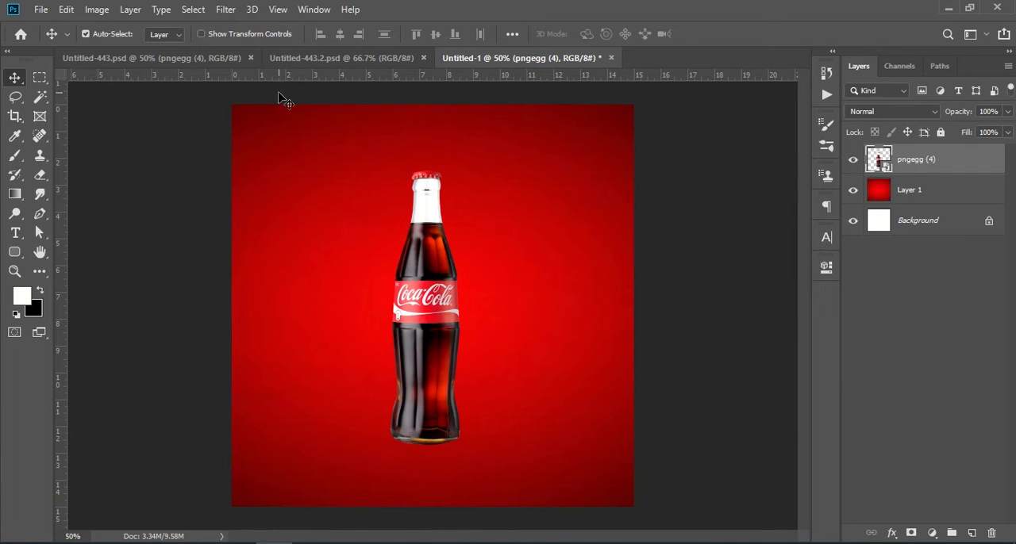
Hide Layer 7 in Untitled-443.psd, and copy its bottle shadow Layer 2 into the new document beneath the bottle
click(204, 57)
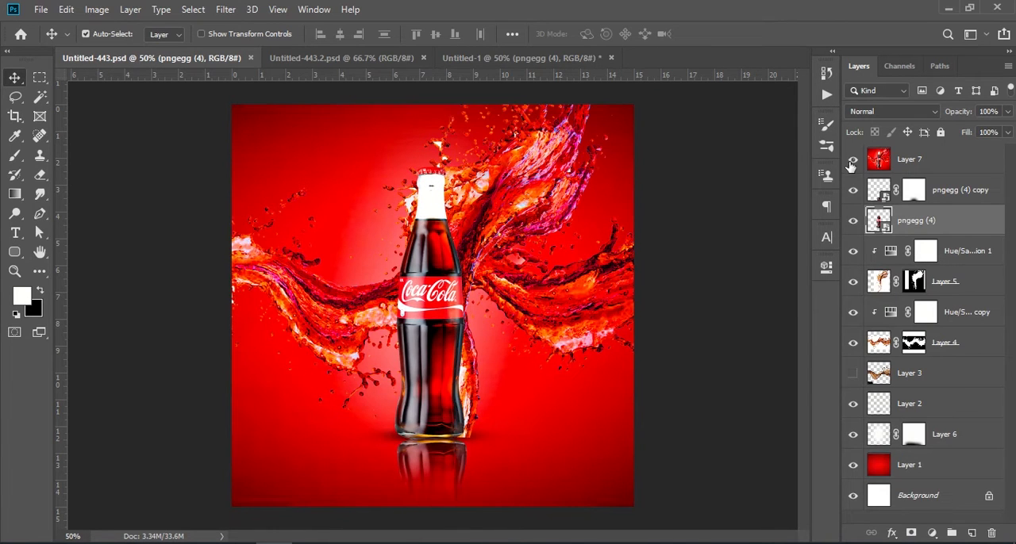
click(853, 159)
click(913, 406)
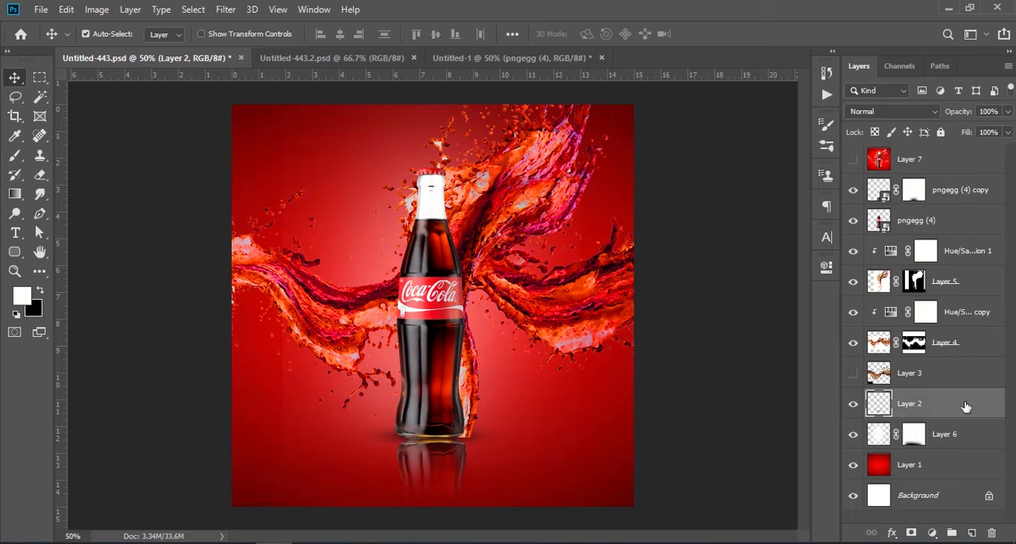
click(855, 406)
click(854, 405)
drag(943, 408, 449, 441)
drag(936, 165, 924, 205)
Duplicate the bottle layer, flip the copy vertically and place it directly below the bottle's base as a reflection
drag(946, 163, 971, 530)
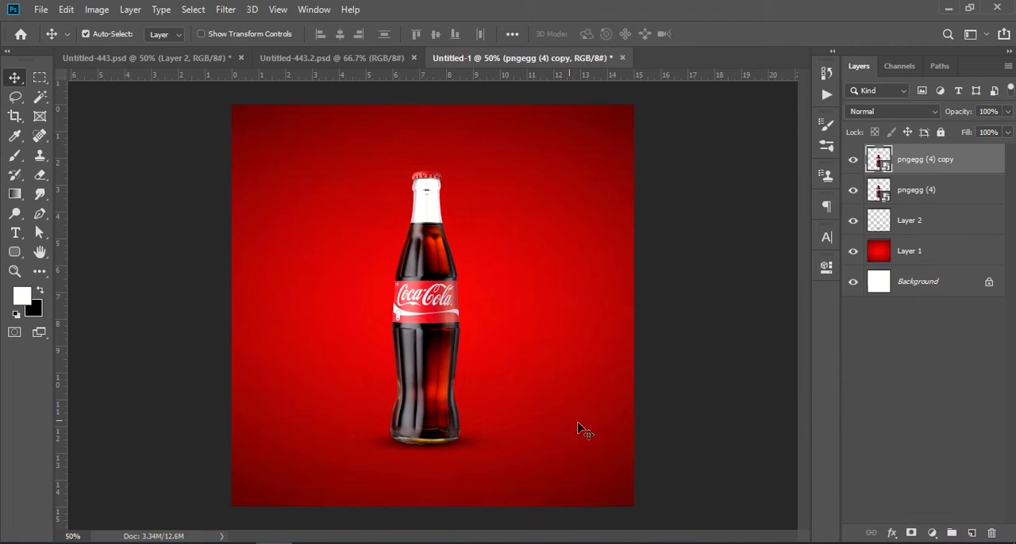
right_click(427, 340)
click(431, 315)
key(ctrl+t)
right_click(449, 372)
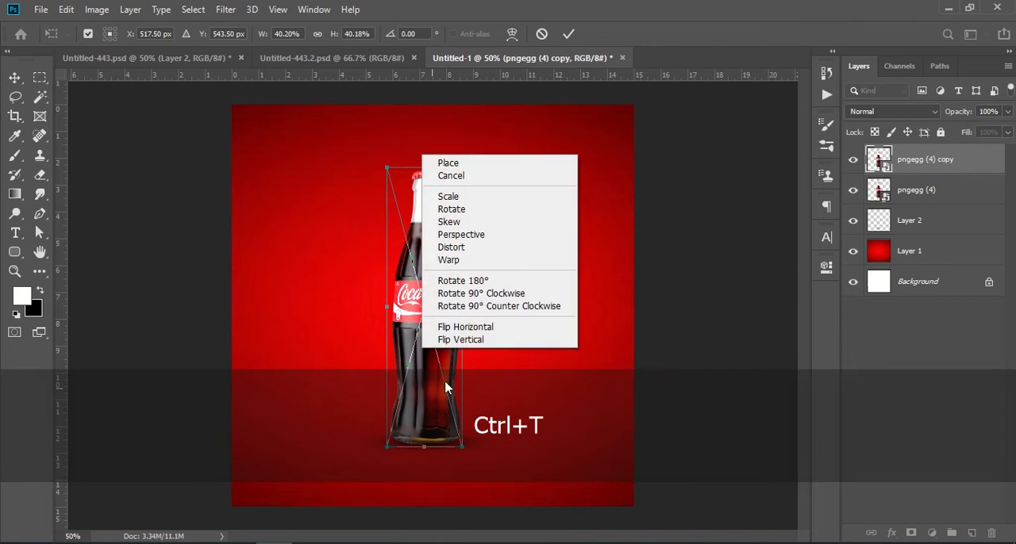
click(453, 345)
drag(433, 385, 441, 497)
key(Return)
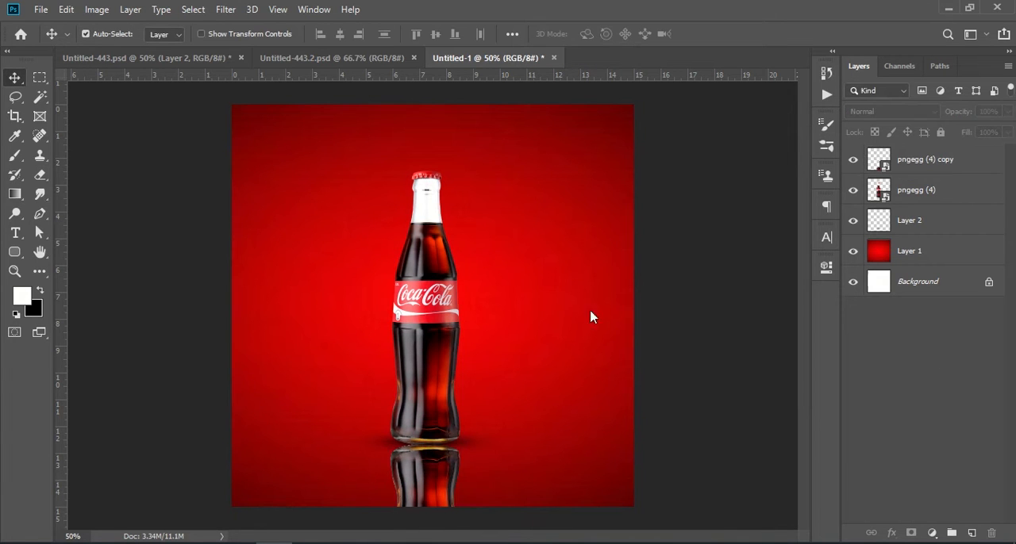
Copy the horizontal cola splash, Layer 4, from Untitled-443.psd into the new document and stack it behind the bottle
click(291, 60)
click(152, 58)
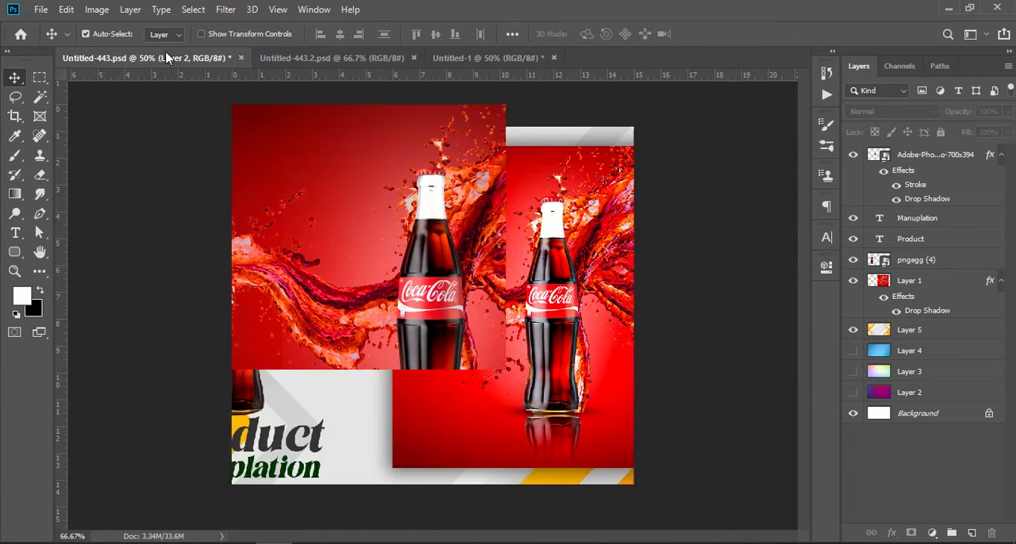
click(615, 300)
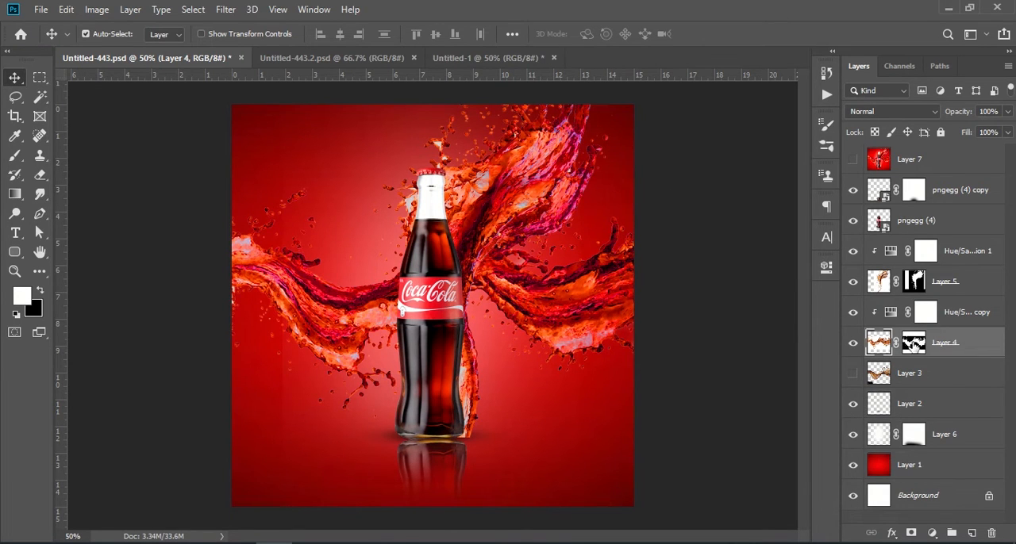
click(854, 344)
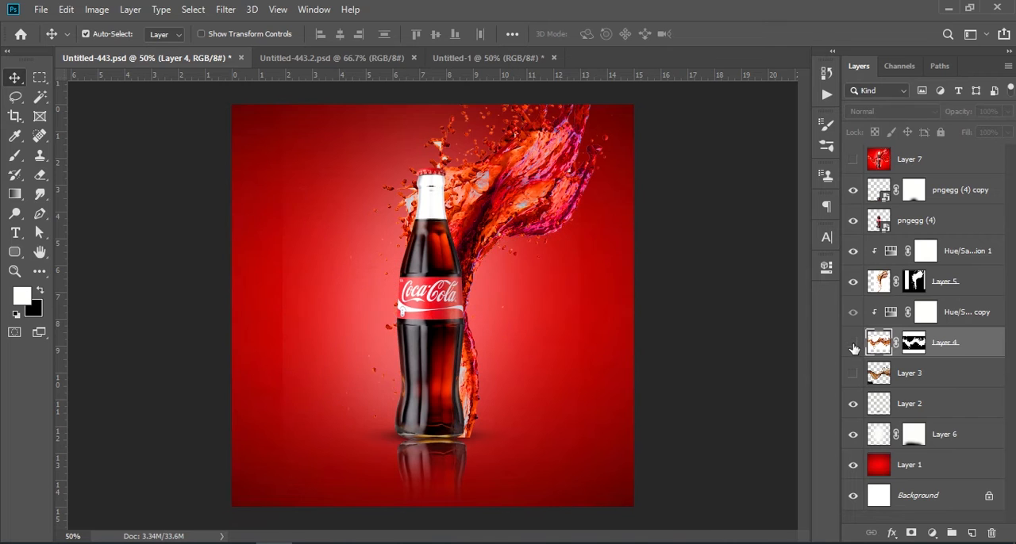
click(853, 346)
drag(958, 347, 456, 339)
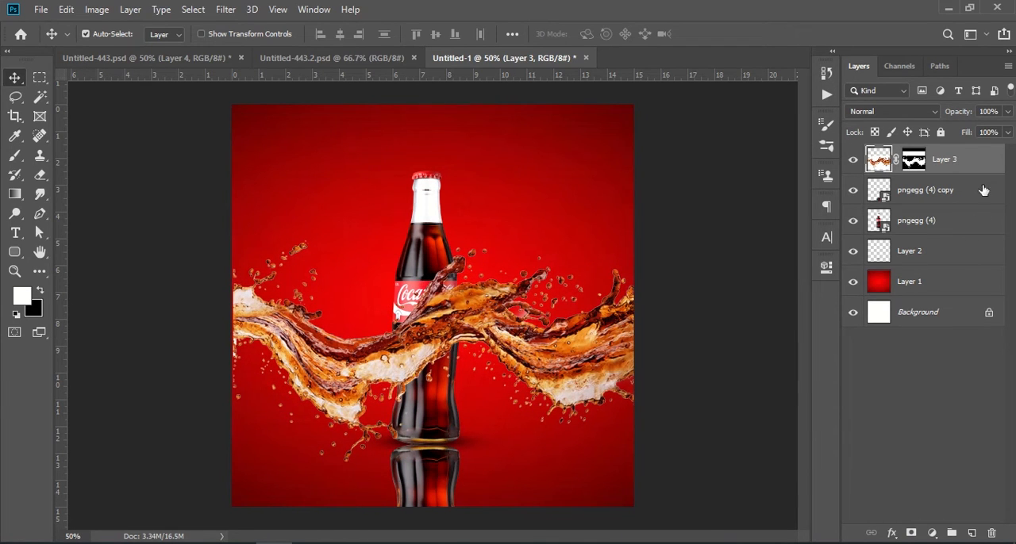
drag(968, 159, 948, 235)
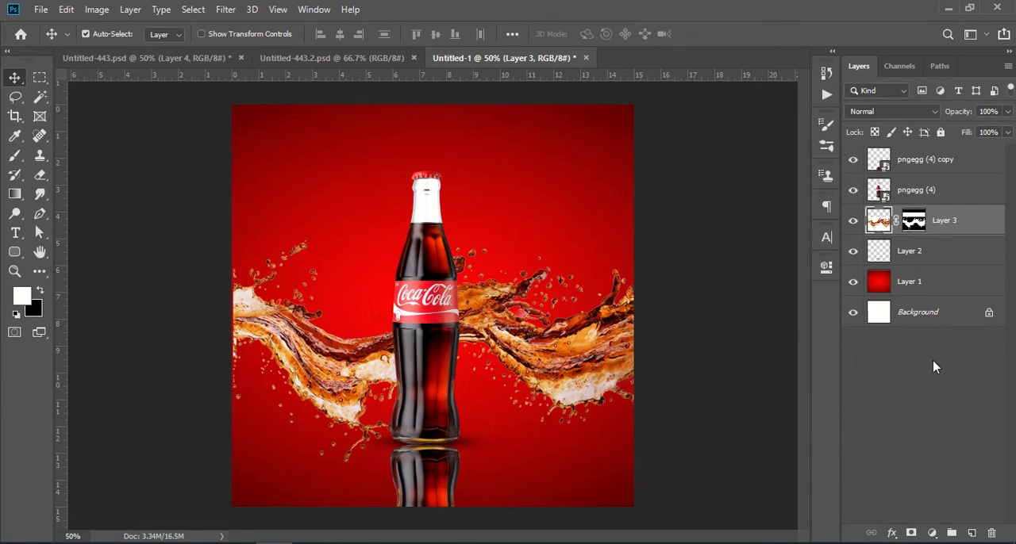
Add a Hue/Saturation adjustment clipped to the splash layer with hue -13, saturation +99 and lightness +5
click(931, 365)
click(958, 220)
click(932, 533)
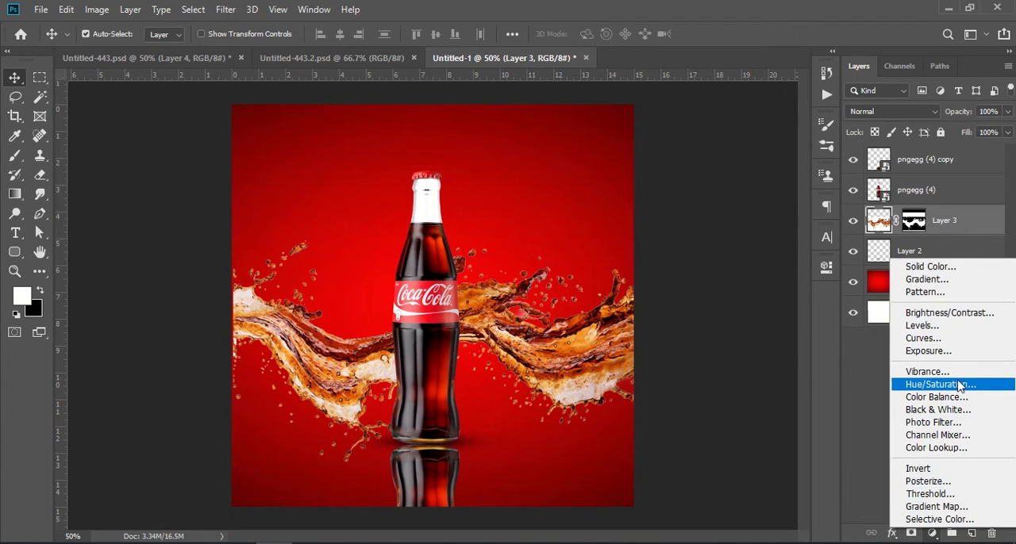
click(940, 384)
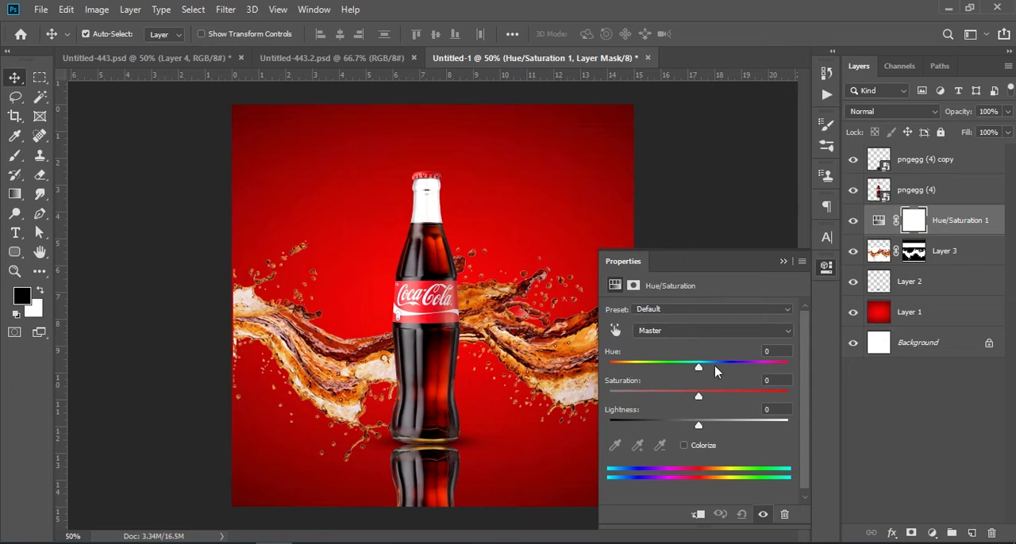
drag(702, 397, 764, 396)
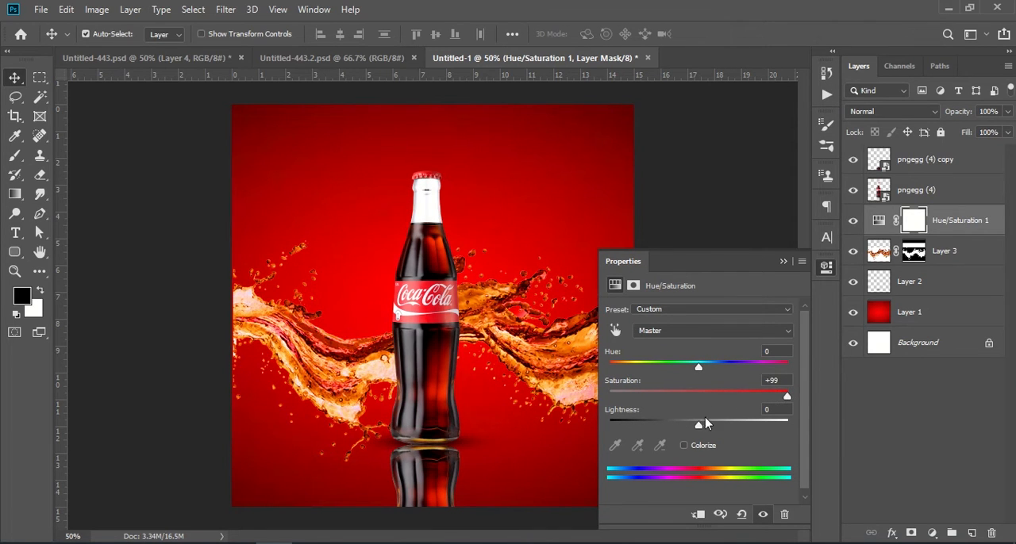
drag(697, 429, 703, 429)
mouse_move(694, 365)
mouse_down()
mouse_move(644, 367)
mouse_move(709, 373)
mouse_up()
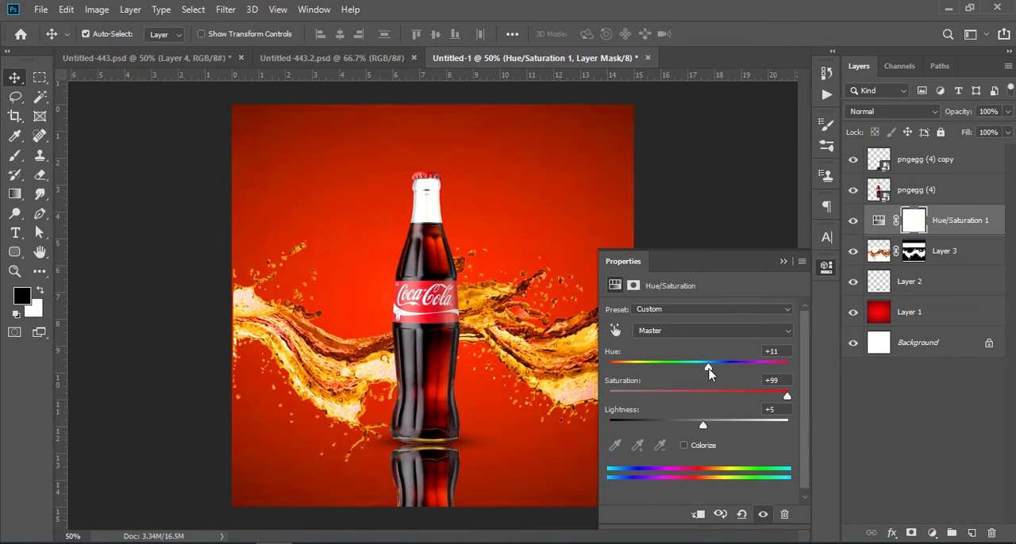
click(698, 514)
drag(713, 366, 689, 371)
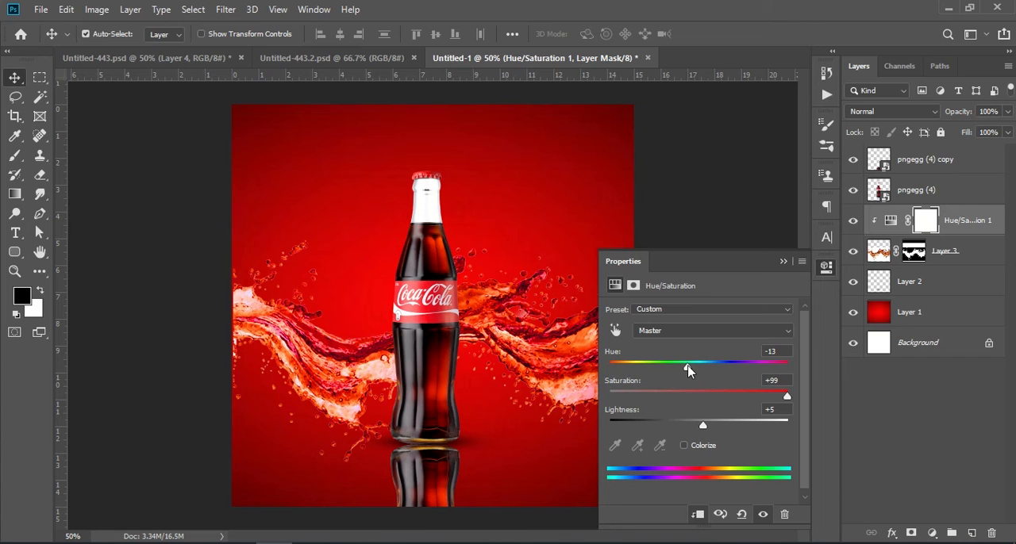
click(782, 262)
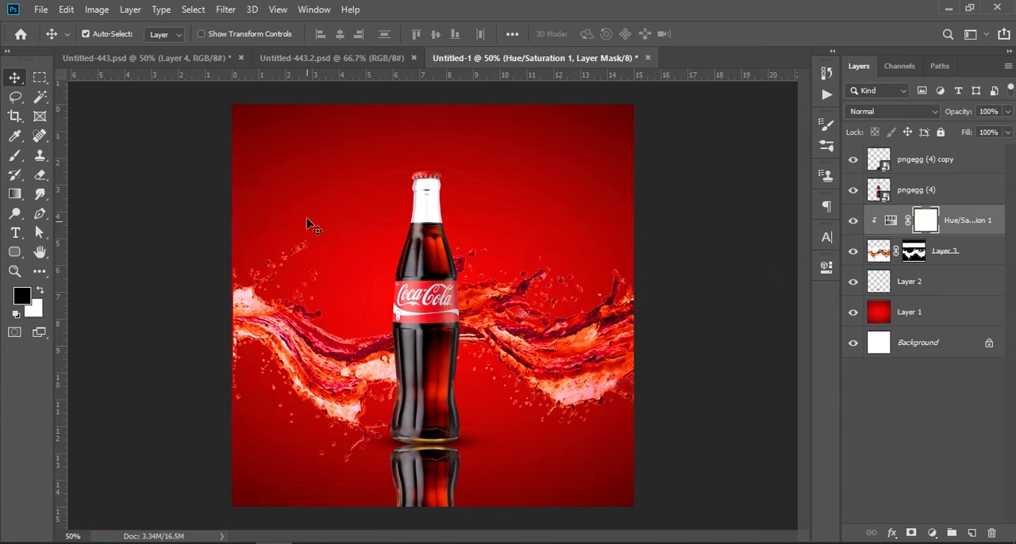
Copy the upright splash, Layer 5, from Untitled-443.psd into the new document and move it up behind the bottle's neck
click(305, 61)
click(187, 58)
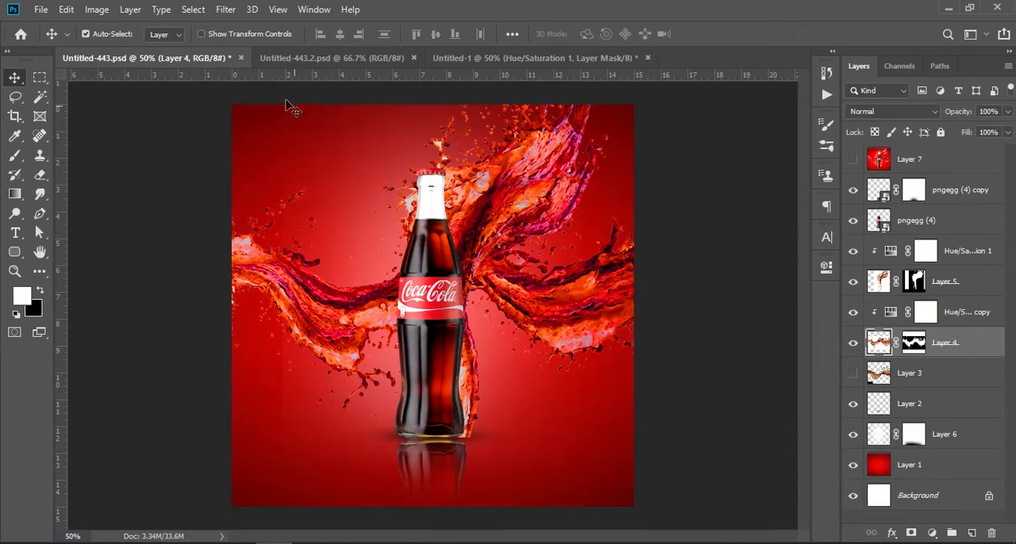
click(528, 184)
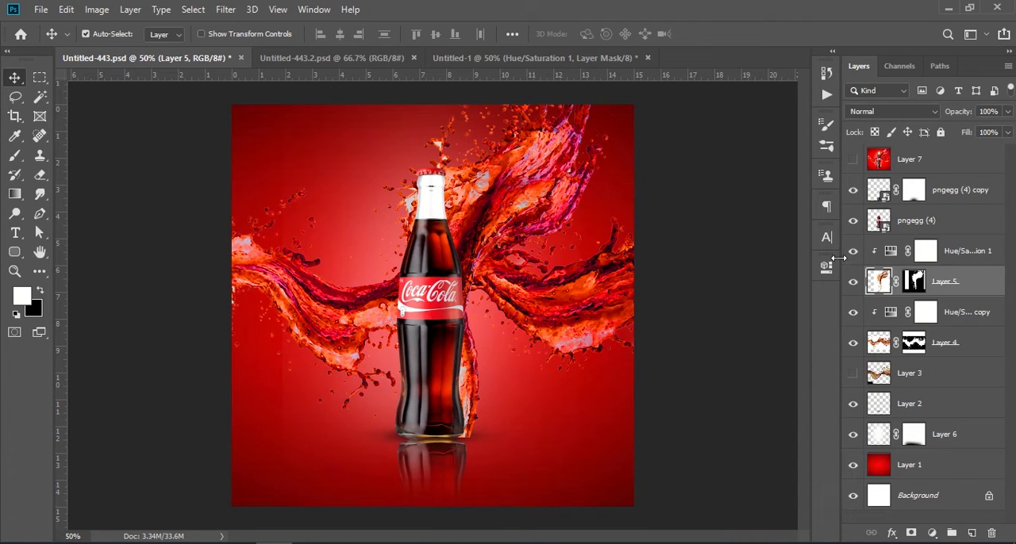
drag(949, 283, 486, 400)
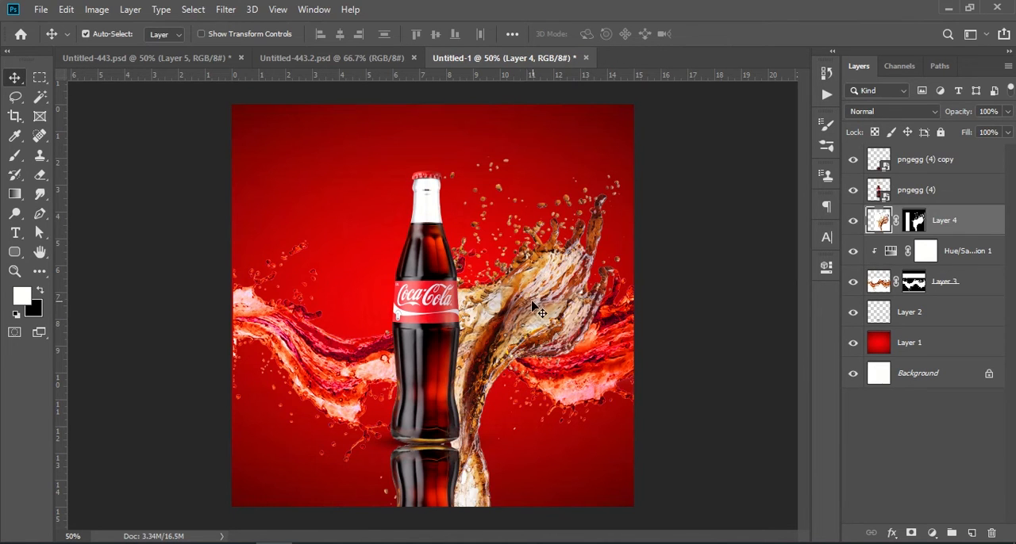
drag(533, 305, 520, 185)
click(883, 442)
Duplicate the Hue/Saturation adjustment, move the copy above the upright splash layer and clip it to that splash
drag(958, 256, 971, 532)
drag(965, 252, 955, 210)
right_click(951, 228)
click(828, 287)
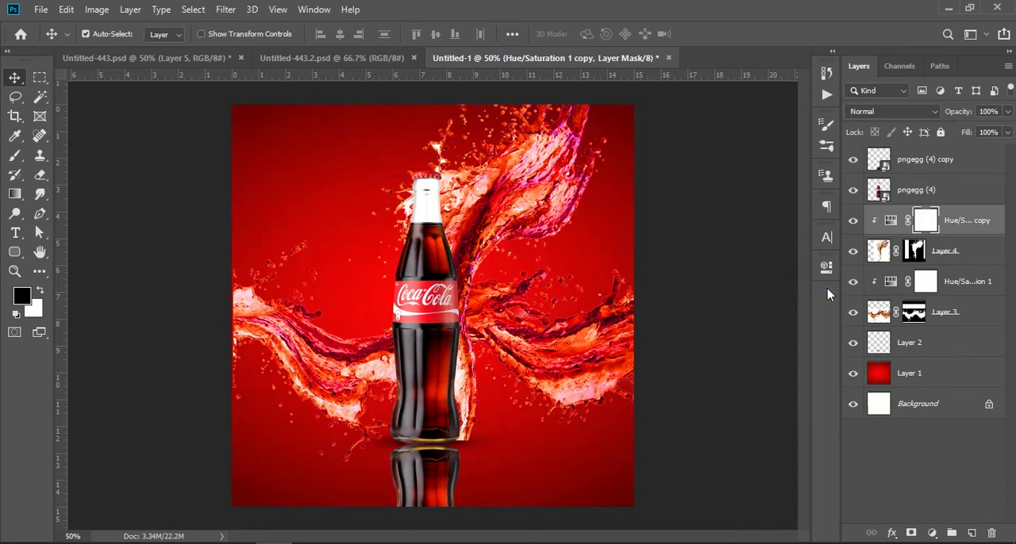
click(940, 457)
Add a new layer directly above the red background and paint a soft white glow behind the bottle with a 1000 px brush
key(x)
click(215, 55)
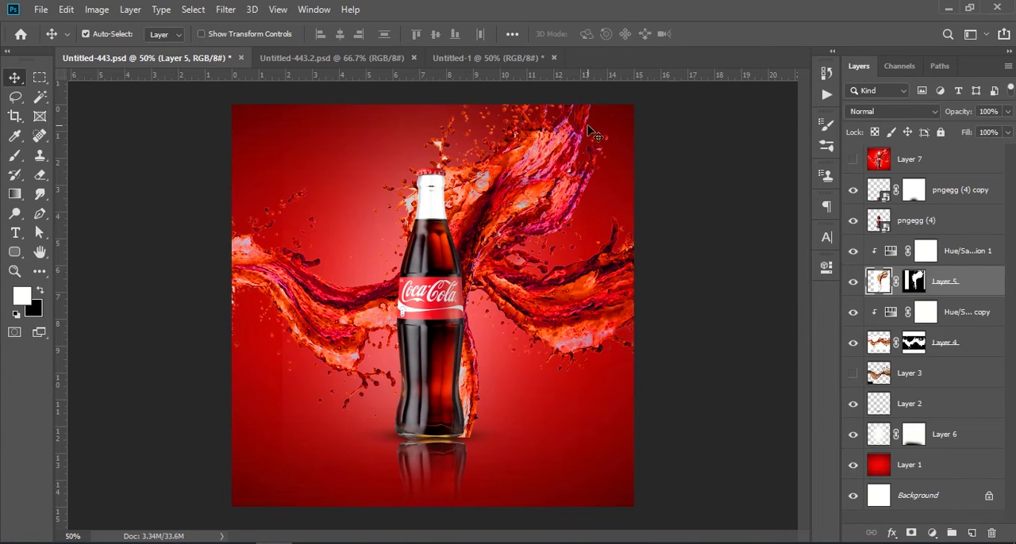
click(441, 58)
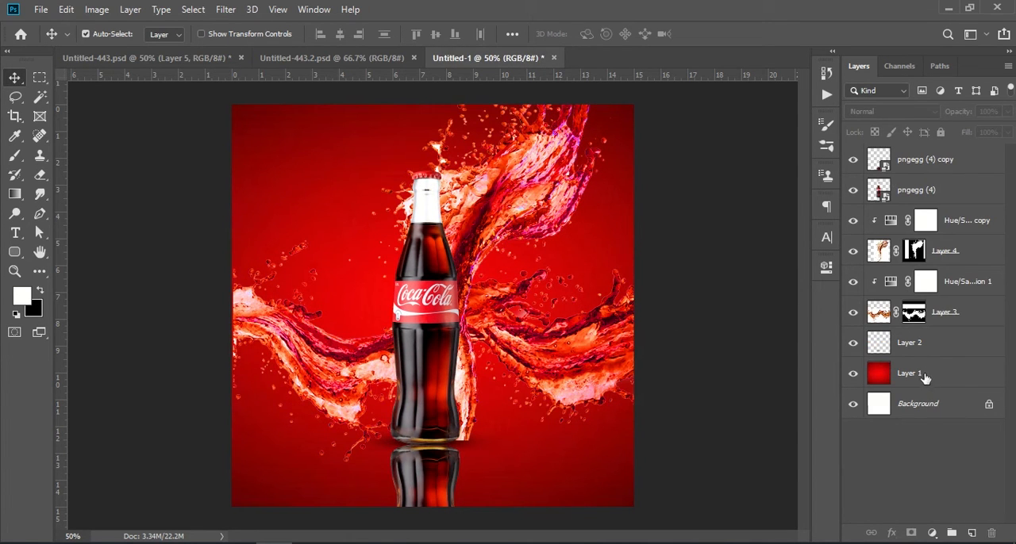
click(920, 385)
click(971, 533)
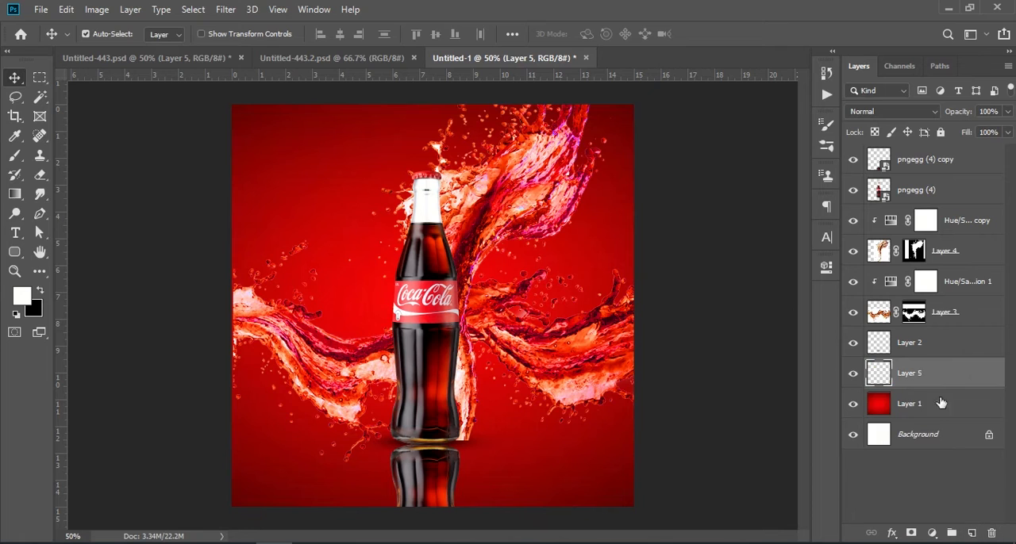
click(15, 156)
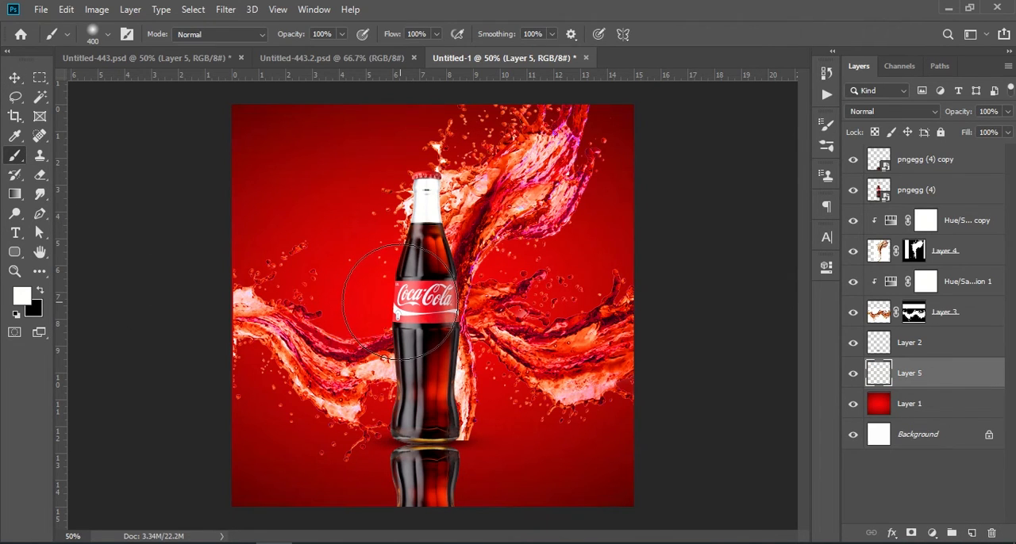
key(bracketright)
key(bracketright)
key(bracketright)
key(bracketright)
key(bracketright)
key(bracketright)
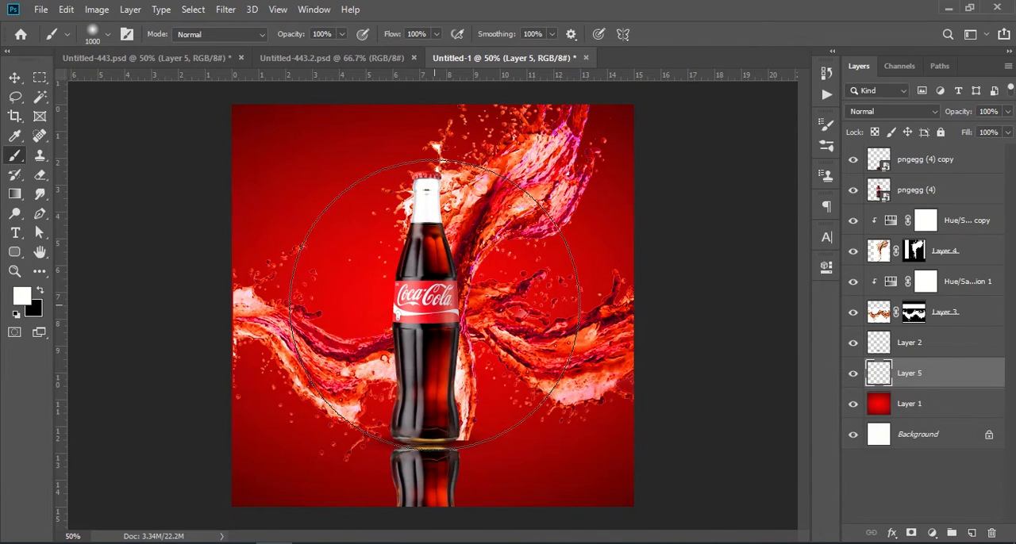
click(431, 305)
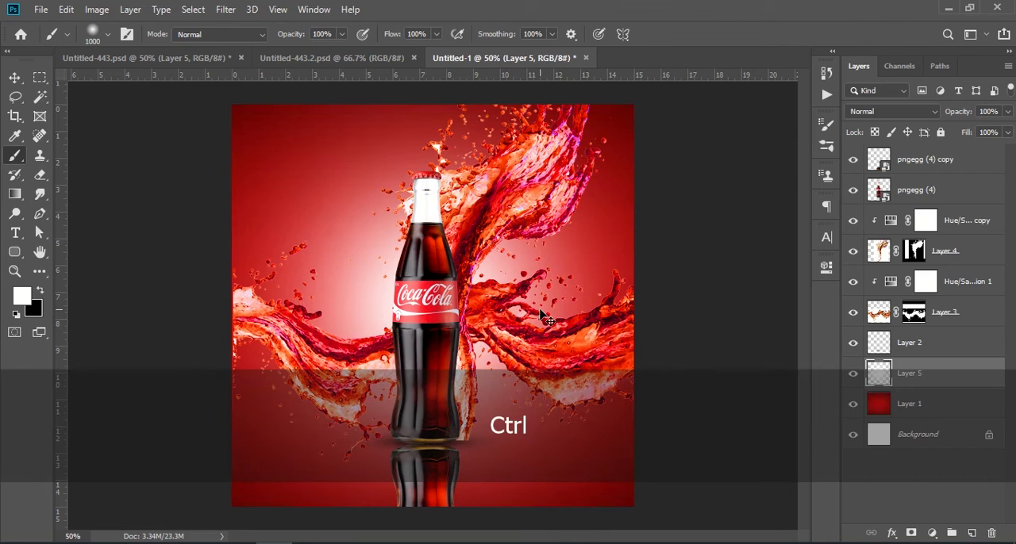
Lower the opacity of the white glow layer, Layer 5, to 59%
key(ctrl+t)
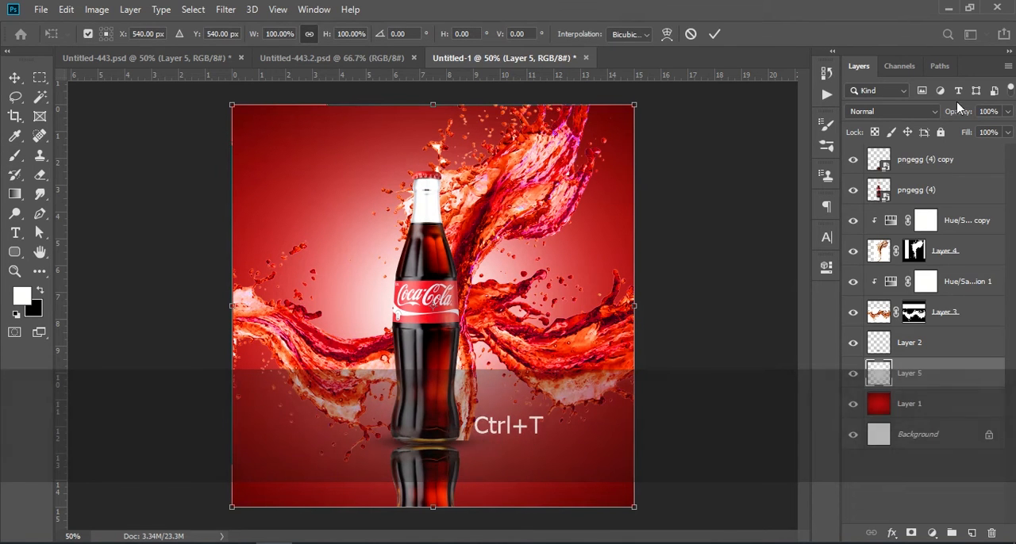
drag(956, 111, 927, 119)
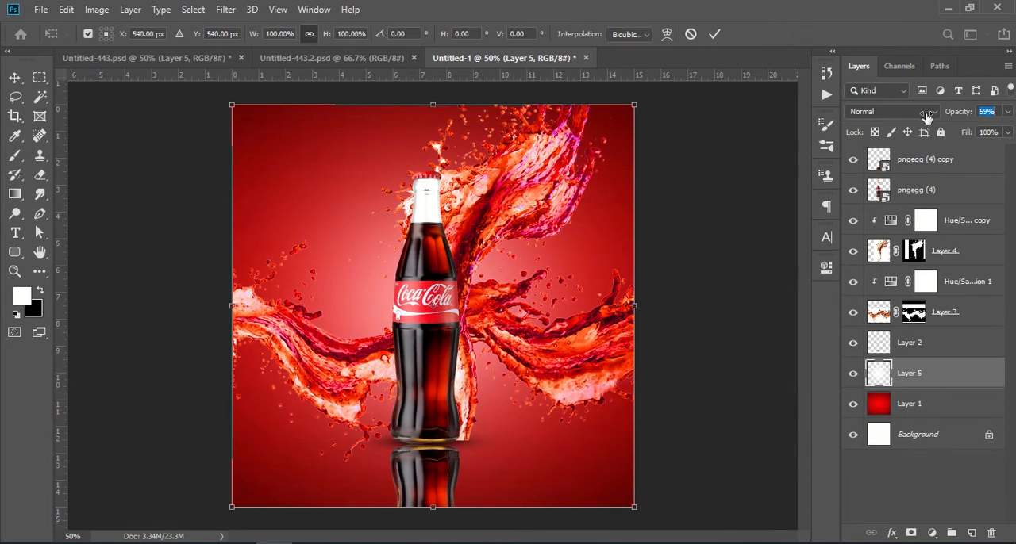
click(930, 476)
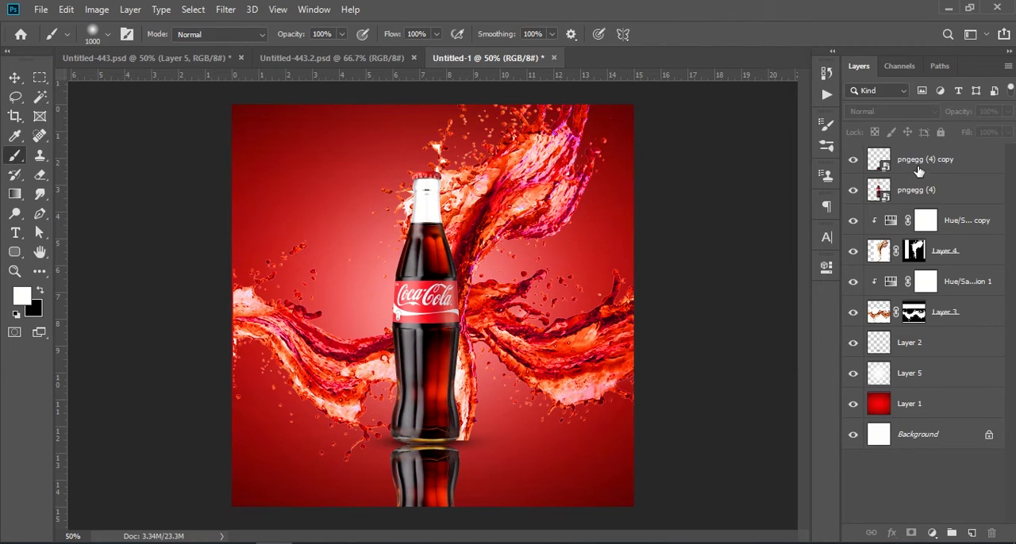
Add a layer mask to the bottle's reflection and fade out its lower end with a soft black 200 px brush
click(918, 168)
click(853, 162)
click(854, 162)
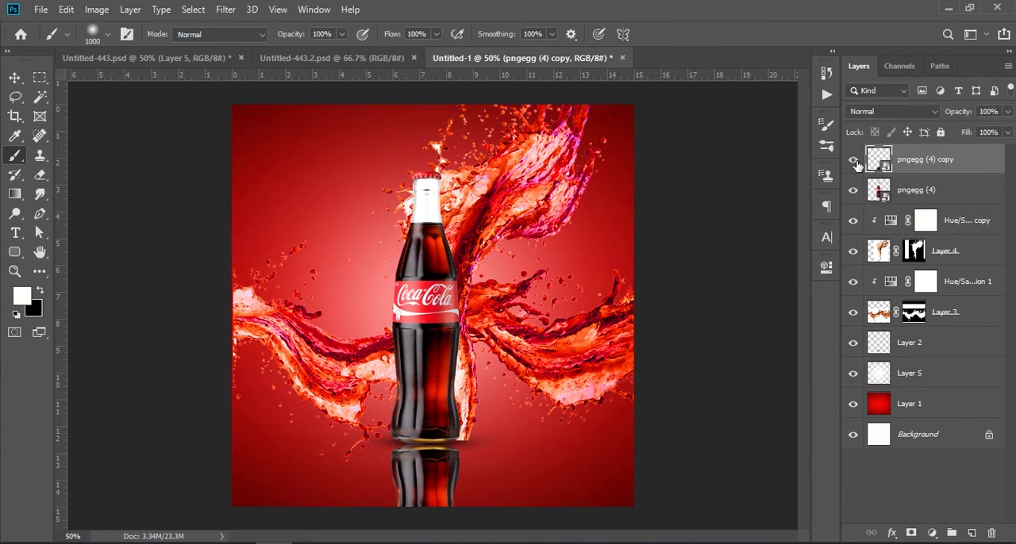
click(853, 162)
click(853, 161)
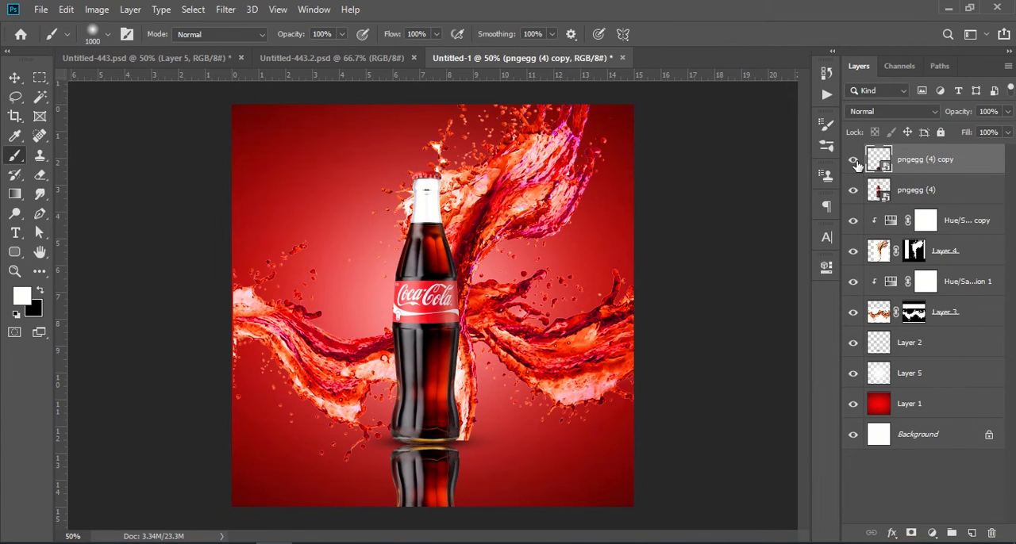
click(910, 534)
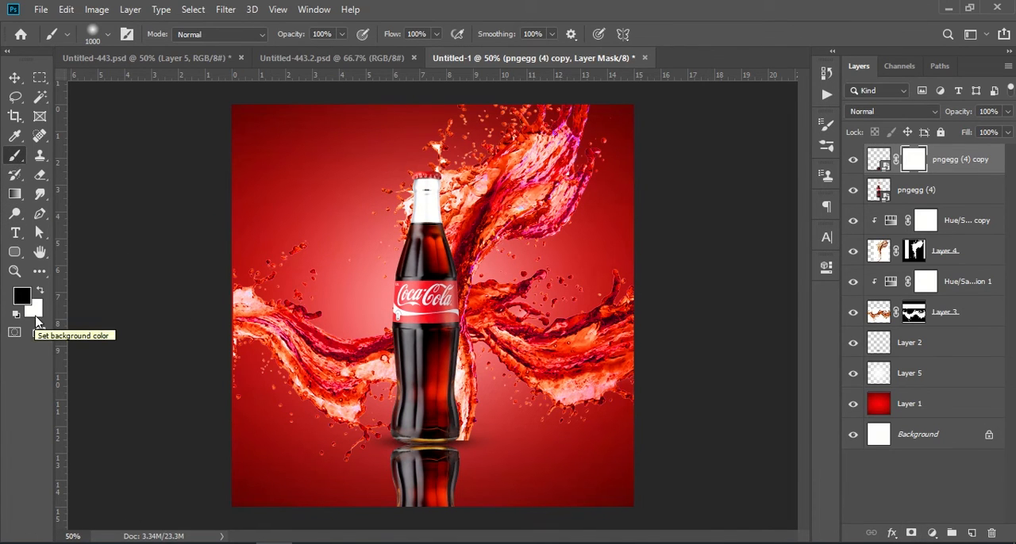
key(bracketleft)
key(bracketleft)
key(bracketleft)
key(bracketleft)
key(bracketleft)
key(bracketleft)
key(bracketleft)
key(bracketleft)
key(bracketleft)
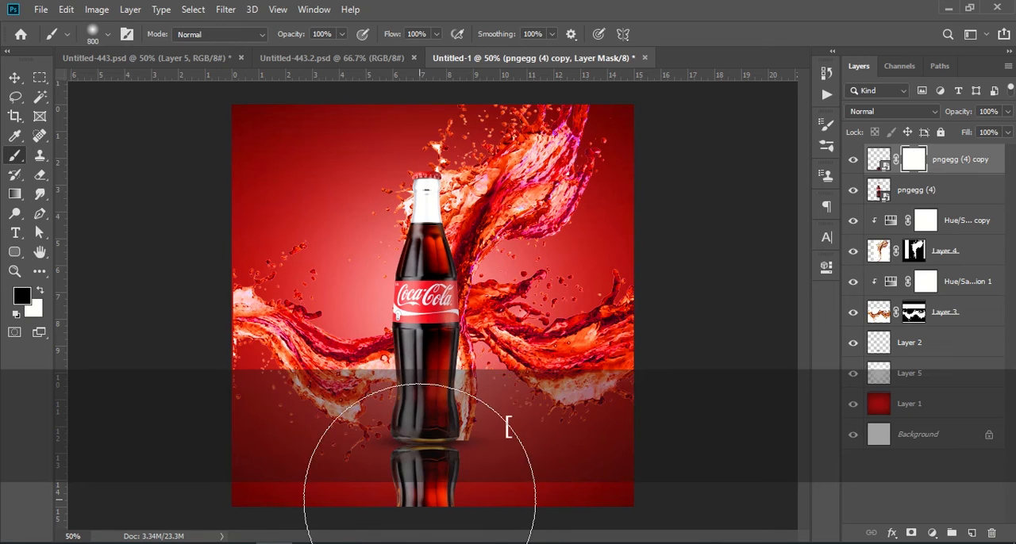
mouse_move(408, 483)
mouse_down()
mouse_move(443, 484)
mouse_move(407, 517)
mouse_move(436, 511)
mouse_up()
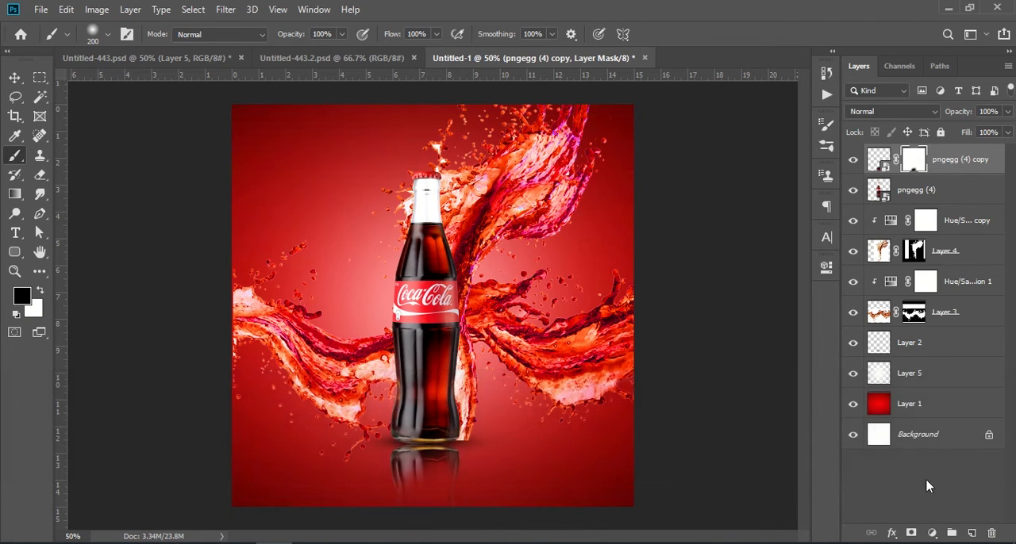
Reduce the opacity of the masked reflection layer to 79% and make white the foreground colour
drag(955, 115, 939, 116)
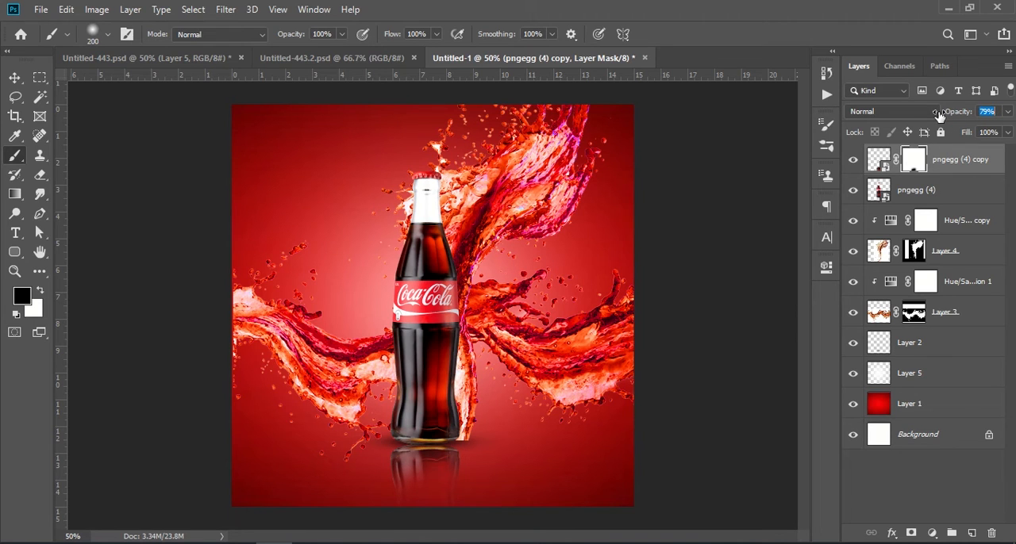
click(895, 490)
key(x)
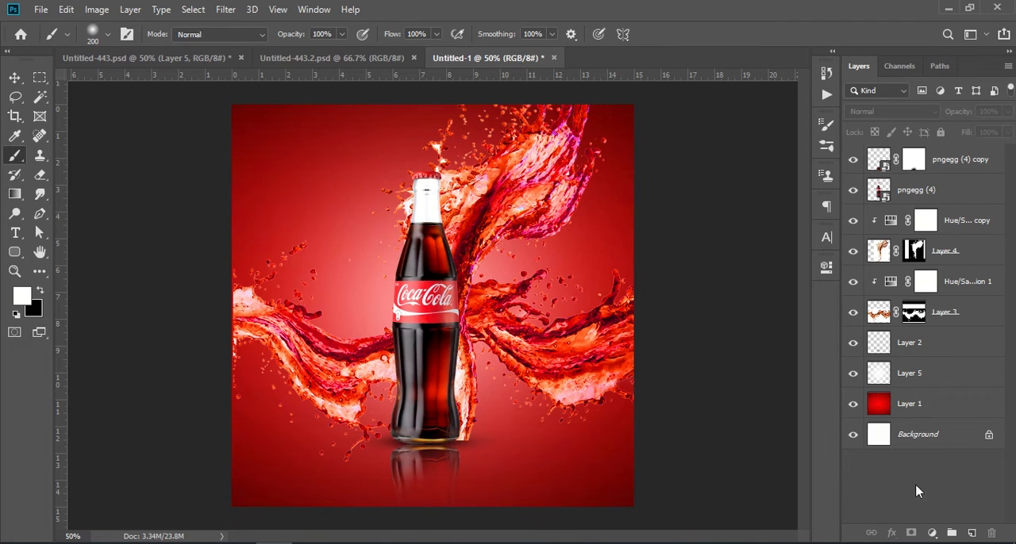
Group all layers above the Background and stamp the visible artwork into a new merged layer on top
click(969, 163)
shift+click(927, 405)
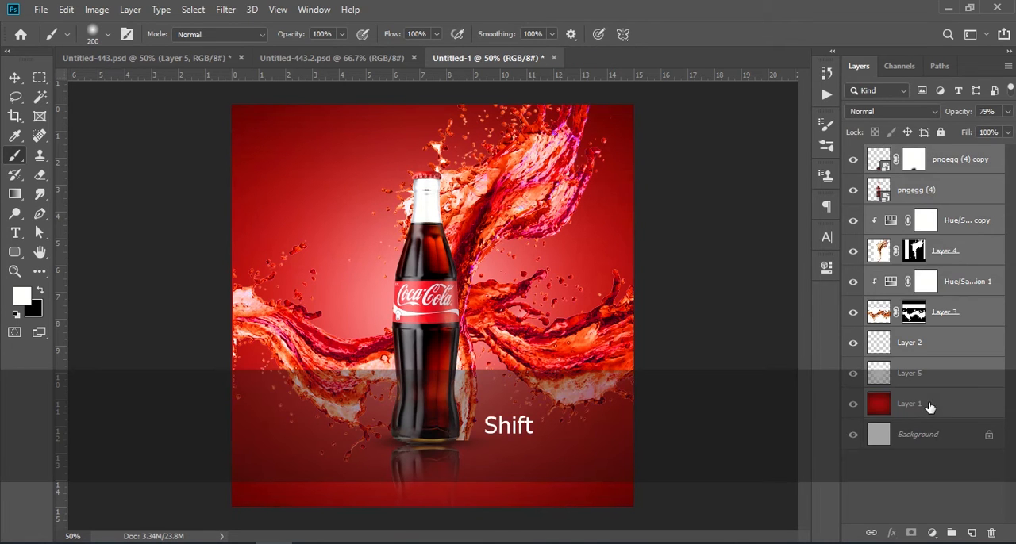
key(ctrl+g)
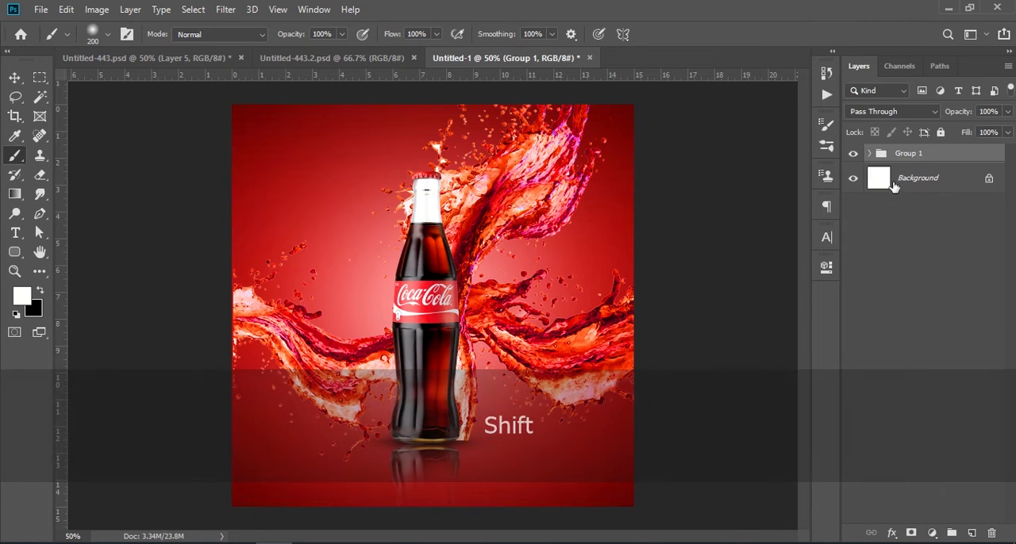
key(ctrl+alt+shift+e)
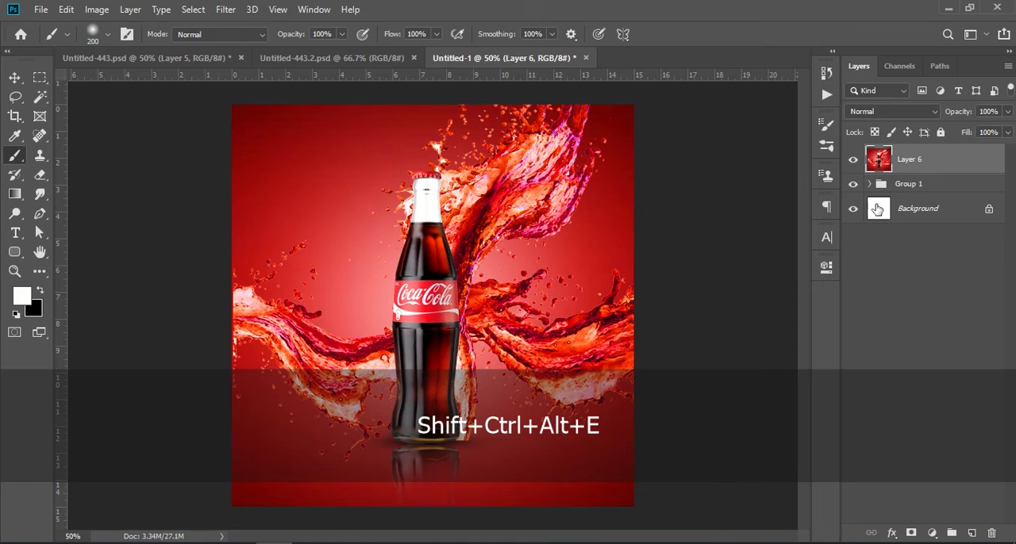
Open the merged layer in the Camera Raw Filter and set texture +26, clarity +33, dehaze +23, vibrance +21 and saturation +16
click(223, 12)
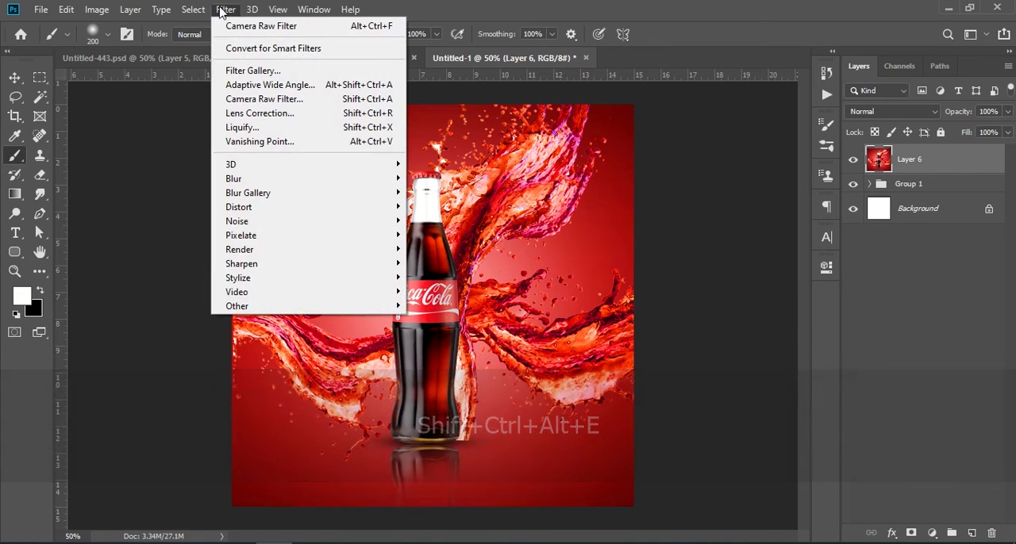
click(317, 100)
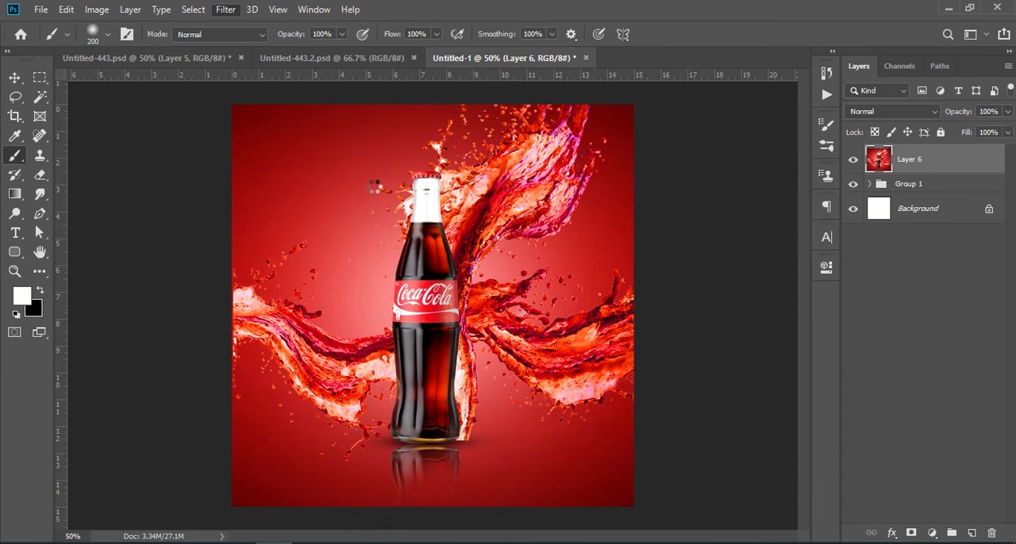
scroll(814, 363, down, 3)
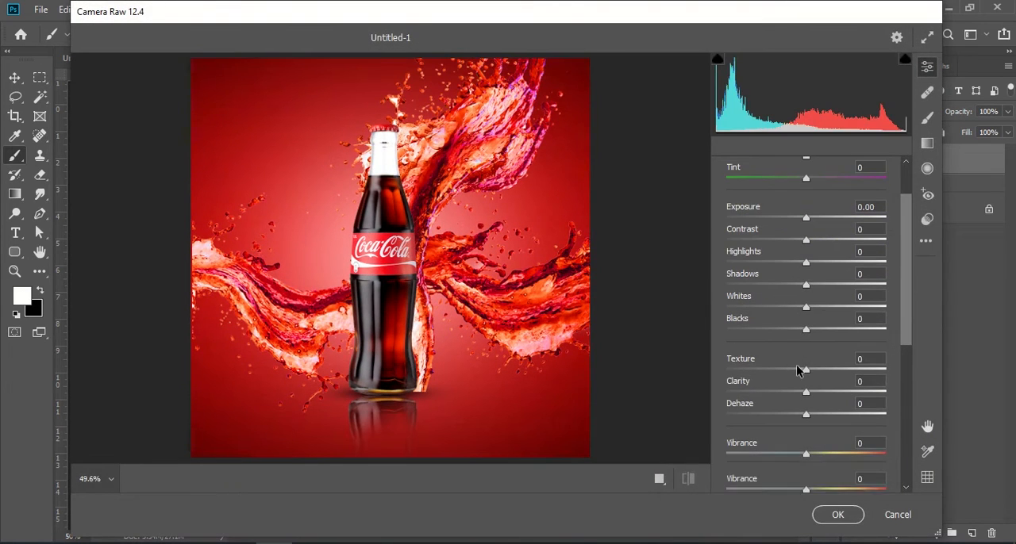
drag(810, 369, 825, 416)
drag(806, 453, 819, 476)
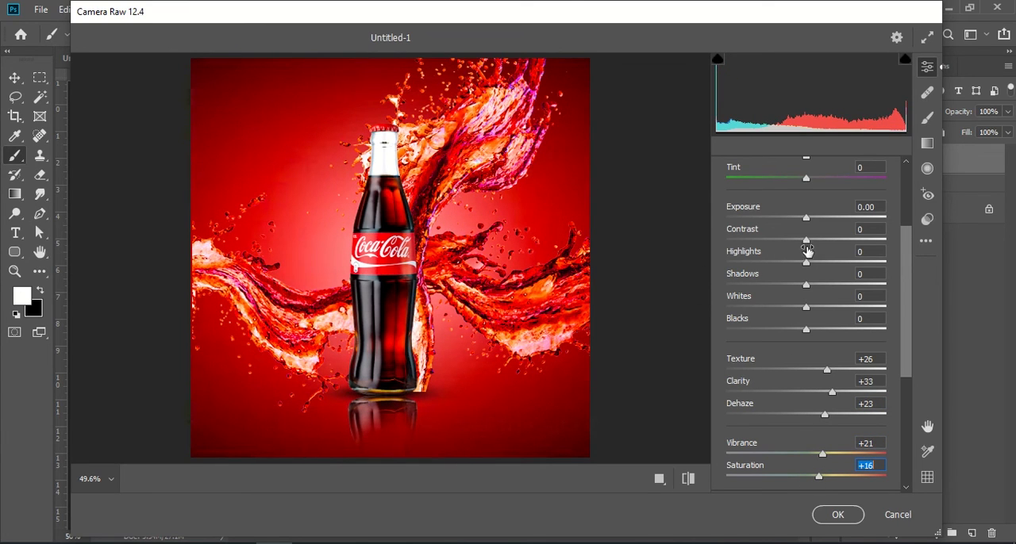
Set contrast +21, highlights +11, shadows +11, whites +17 and blacks +11, apply the Camera Raw Filter and compare the artwork before and after
drag(808, 240, 815, 330)
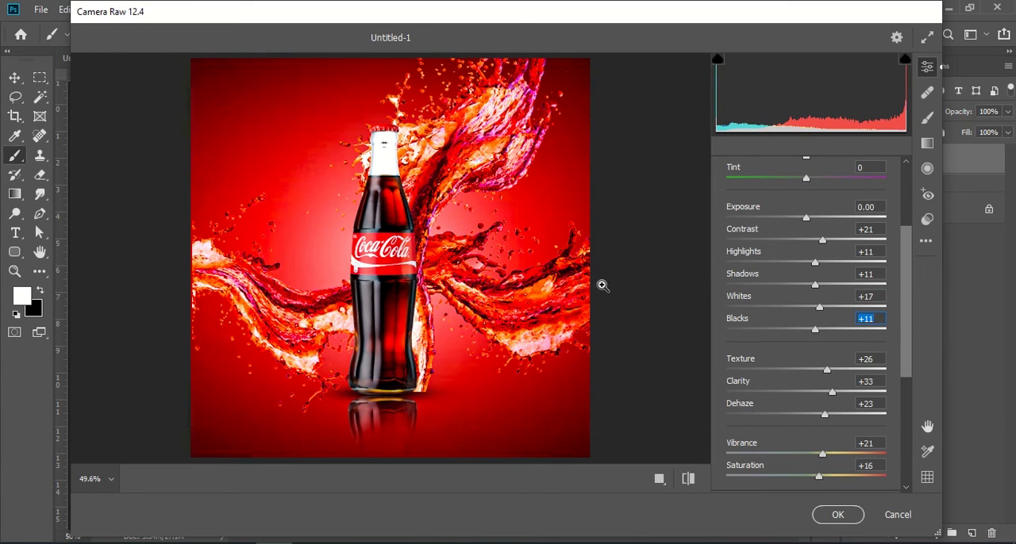
click(837, 515)
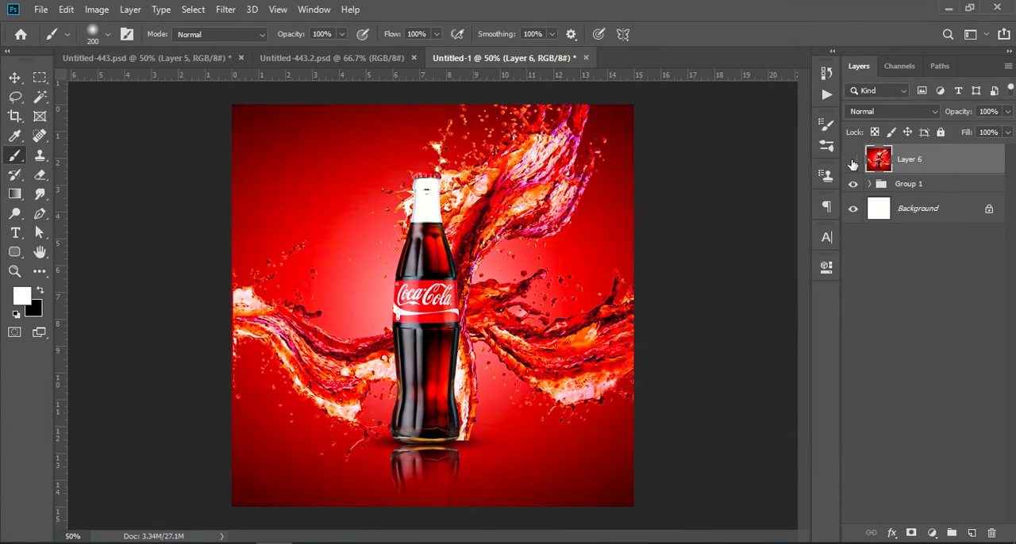
click(853, 162)
click(853, 161)
click(15, 77)
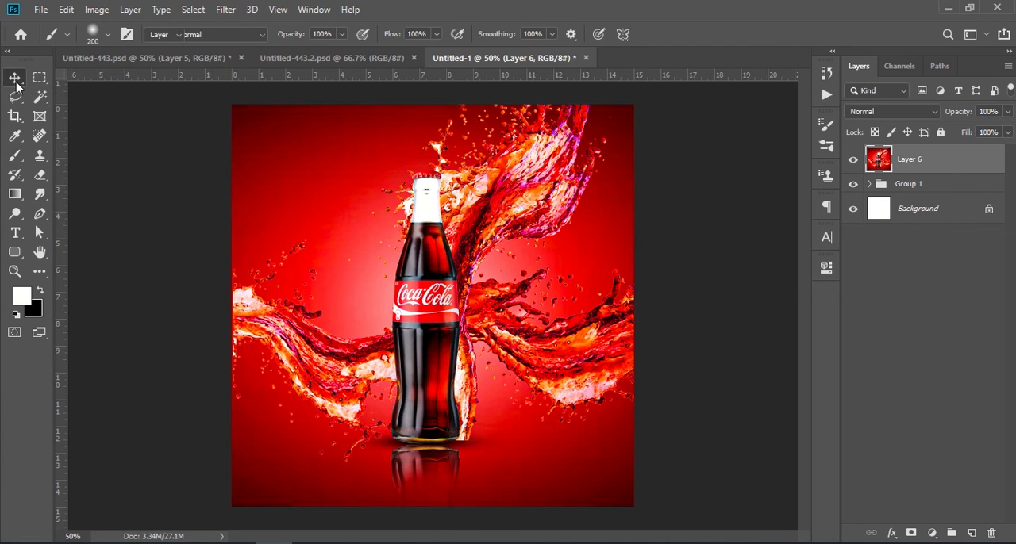